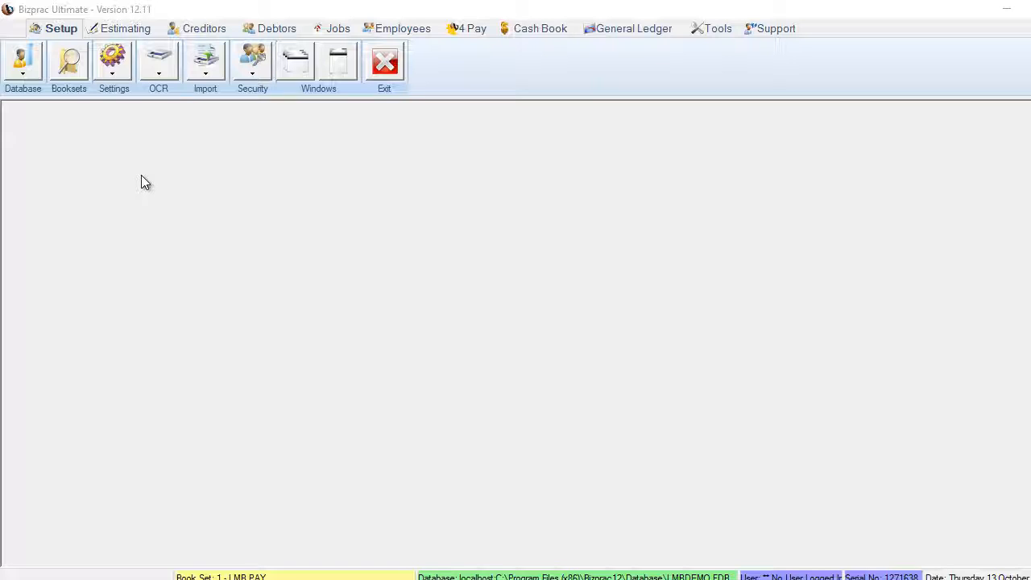
Modify the LMB PAY bookset by replacing the street number in its Address 1 line
{"action": "left_click", "coordinate": [68, 64]}
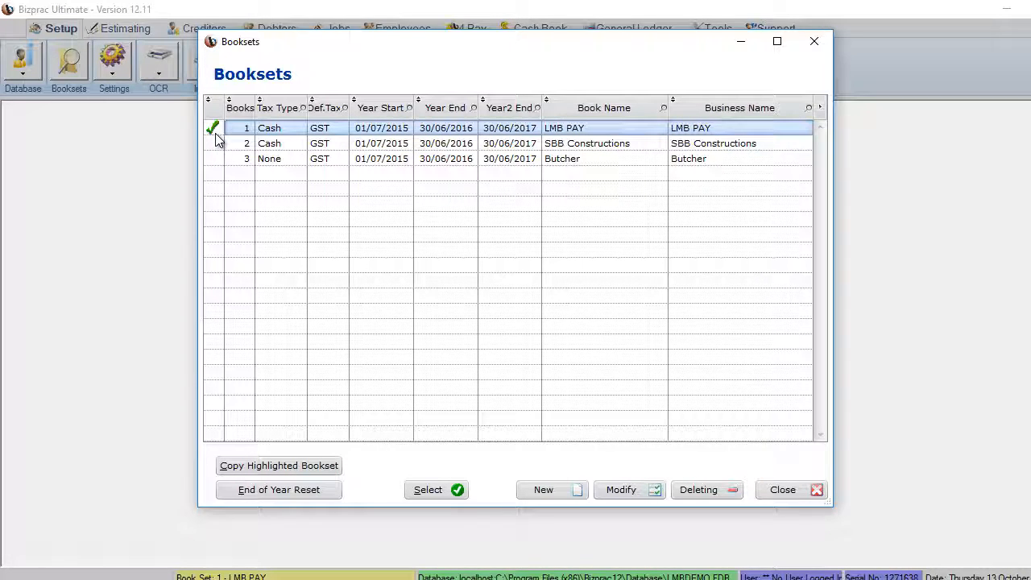
{"action": "left_click", "coordinate": [644, 492]}
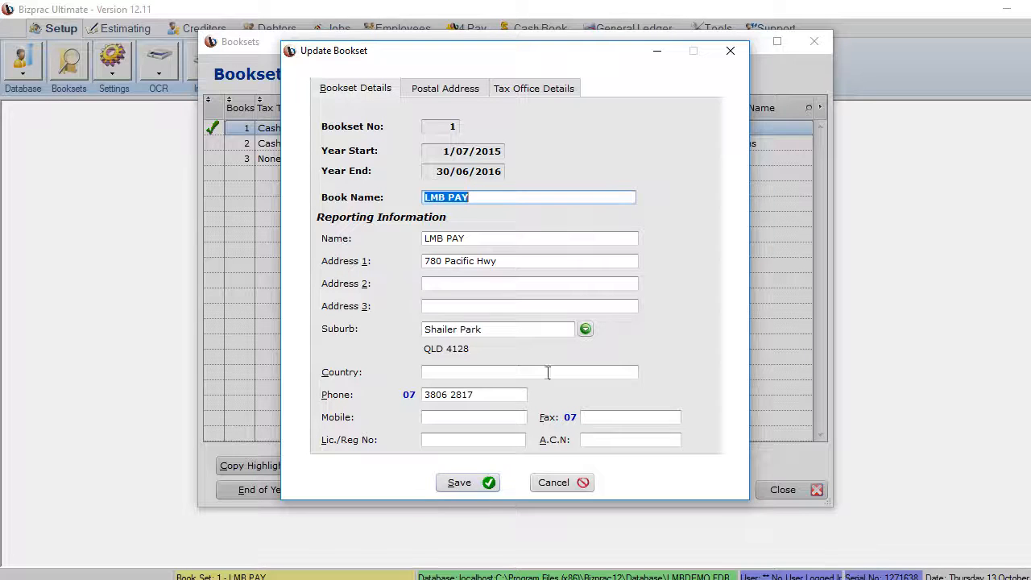
{"action": "left_click", "coordinate": [441, 255]}
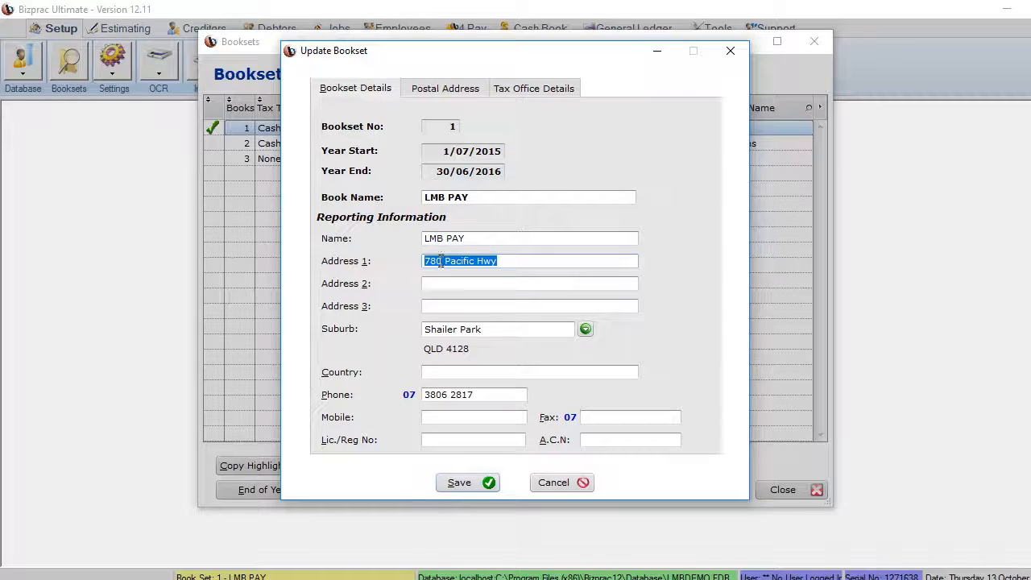
{"action": "left_click_drag", "start_coordinate": [442, 260], "coordinate": [423, 261]}
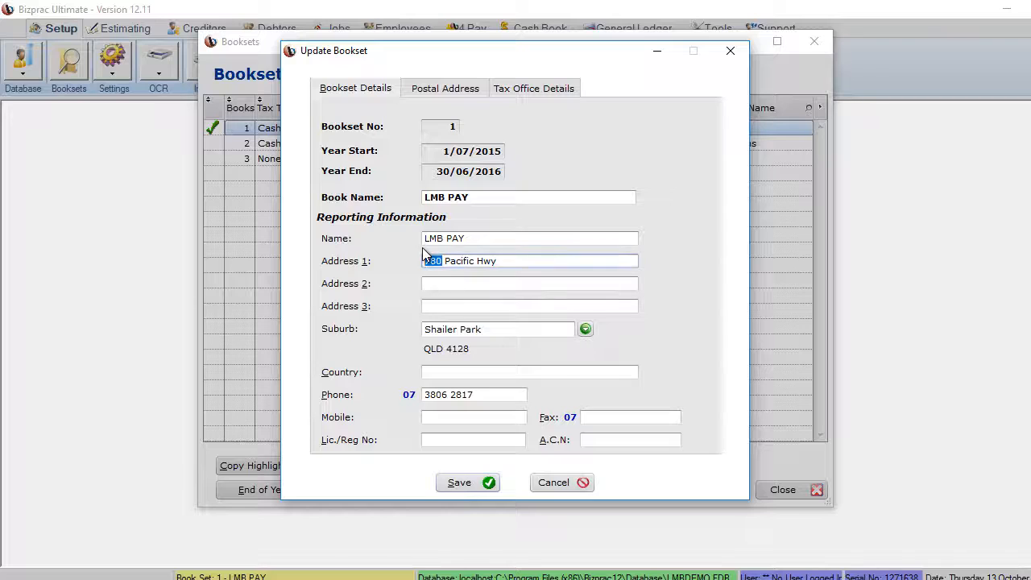
{"action": "type", "text": "3000"}
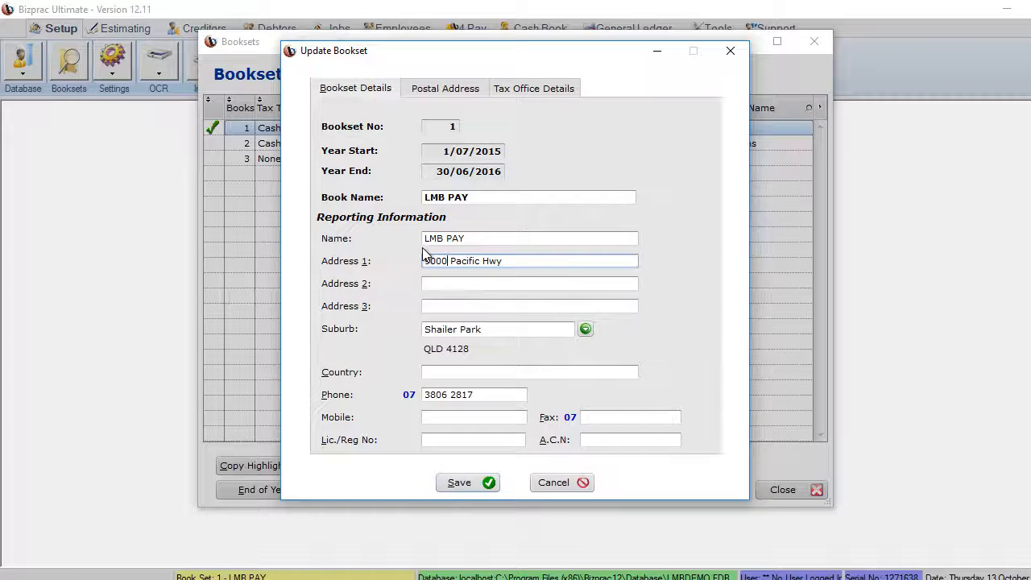
{"action": "left_click", "coordinate": [596, 370]}
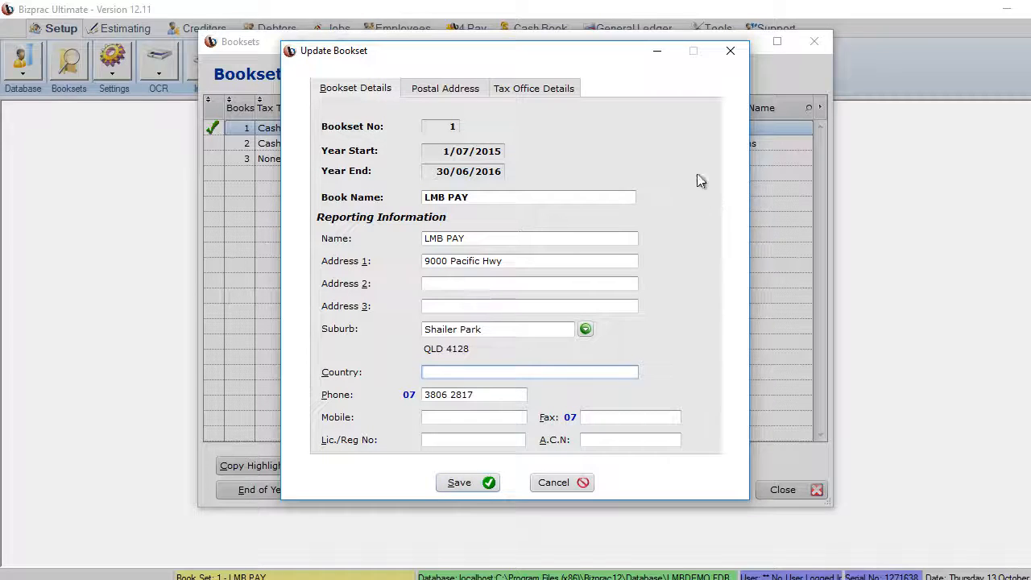
Copy the bookset's street address into its first postal address line, and save the bookset after checking the tax office details
{"action": "left_click", "coordinate": [474, 92]}
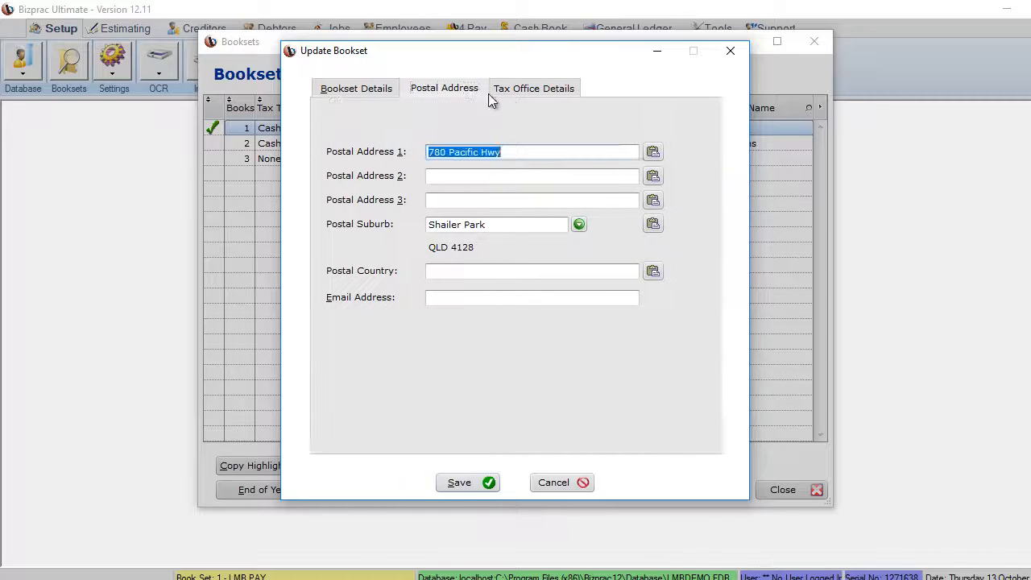
{"action": "left_click", "coordinate": [652, 152]}
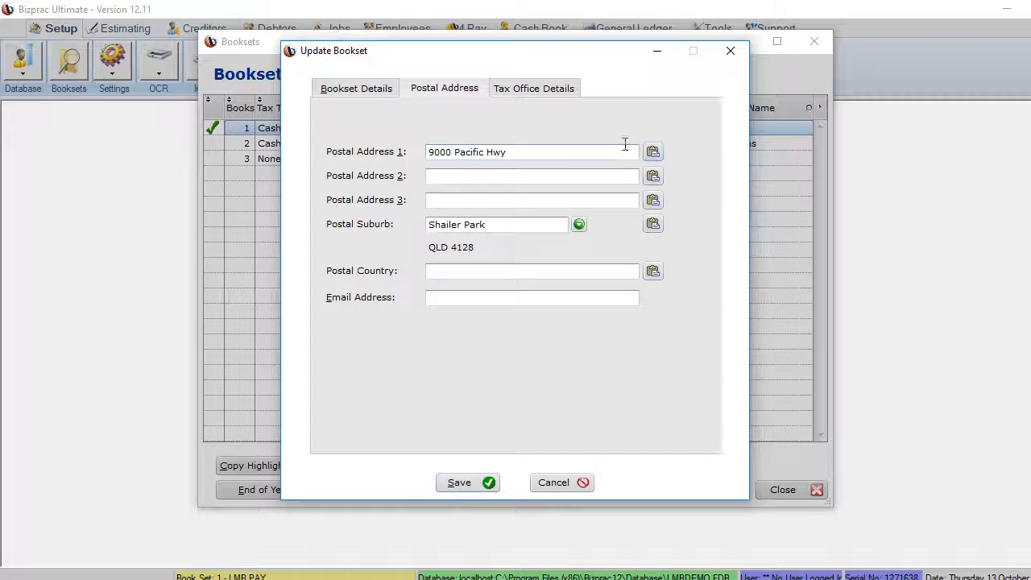
{"action": "left_click", "coordinate": [553, 89]}
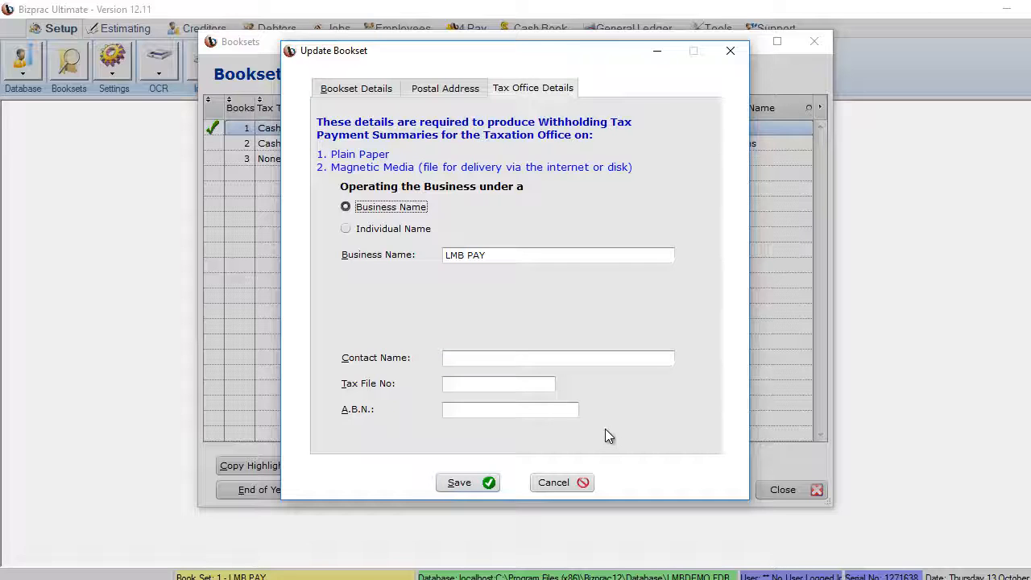
{"action": "left_click", "coordinate": [373, 89]}
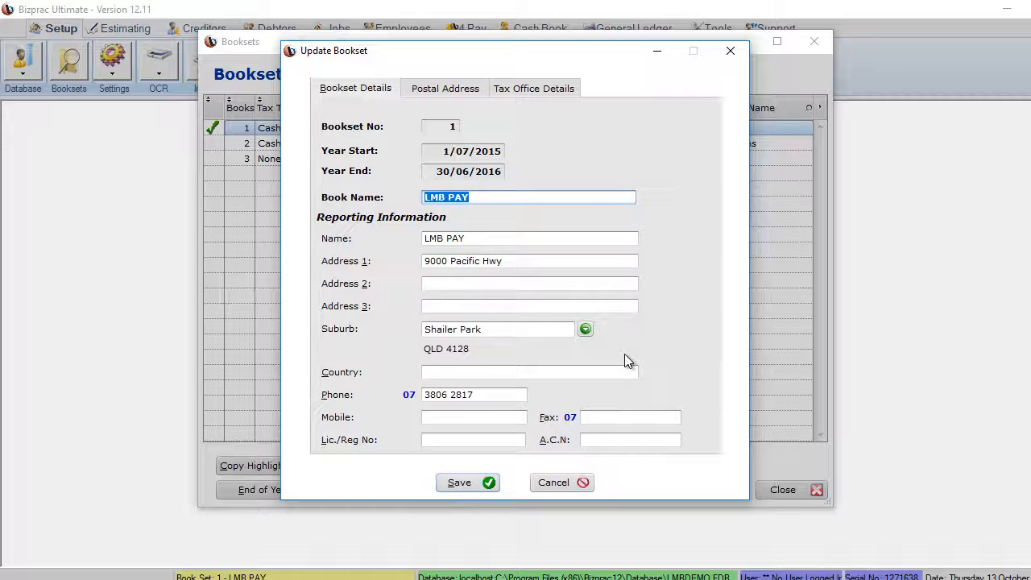
{"action": "left_click", "coordinate": [479, 482]}
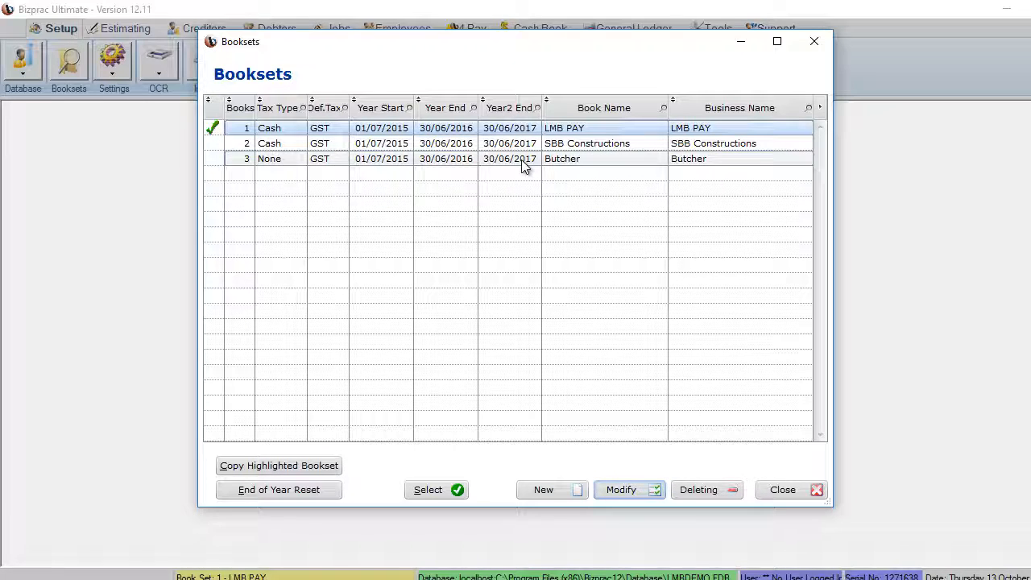
{"action": "left_click", "coordinate": [782, 490]}
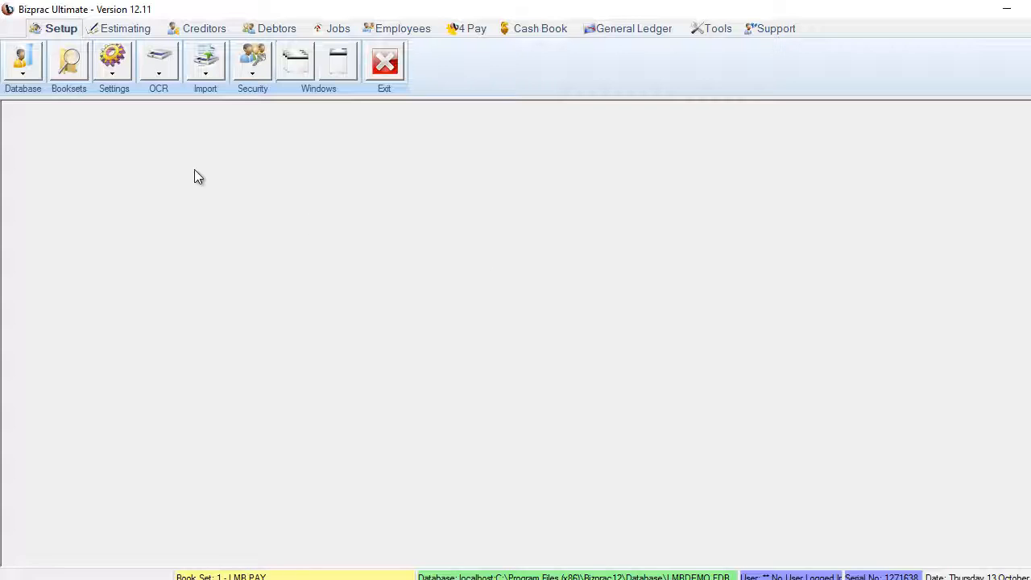
Review the GST settings, including tax type, default tax code, debtor and creditor calculation defaults, and GST reporting
{"action": "left_click", "coordinate": [111, 78]}
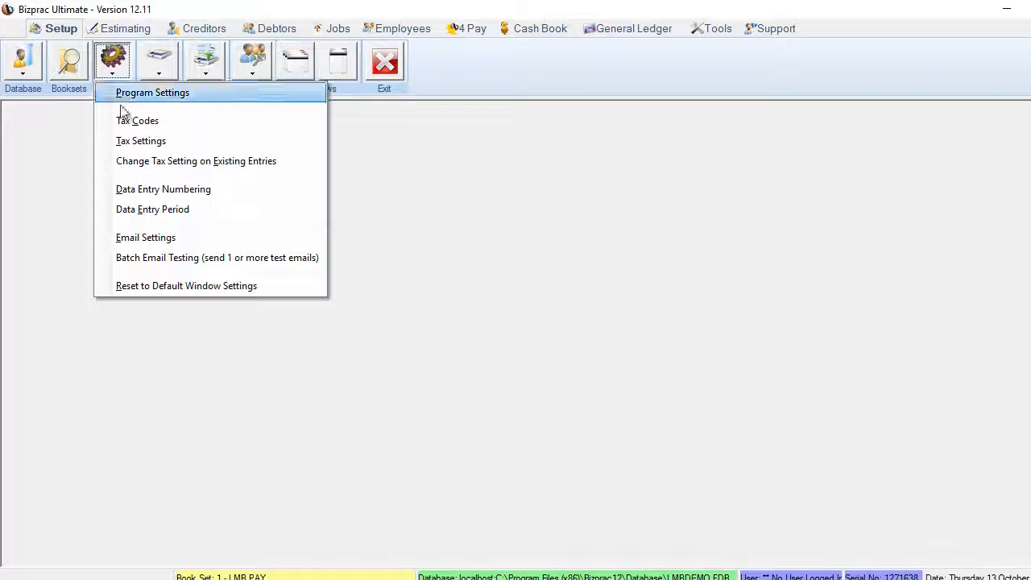
{"action": "left_click", "coordinate": [125, 143]}
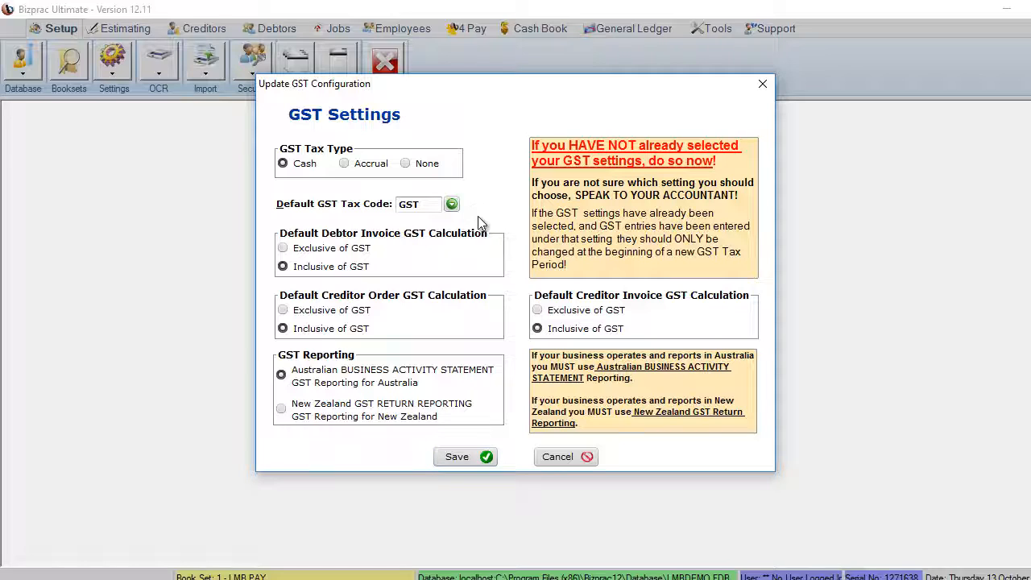
{"action": "left_click", "coordinate": [481, 461]}
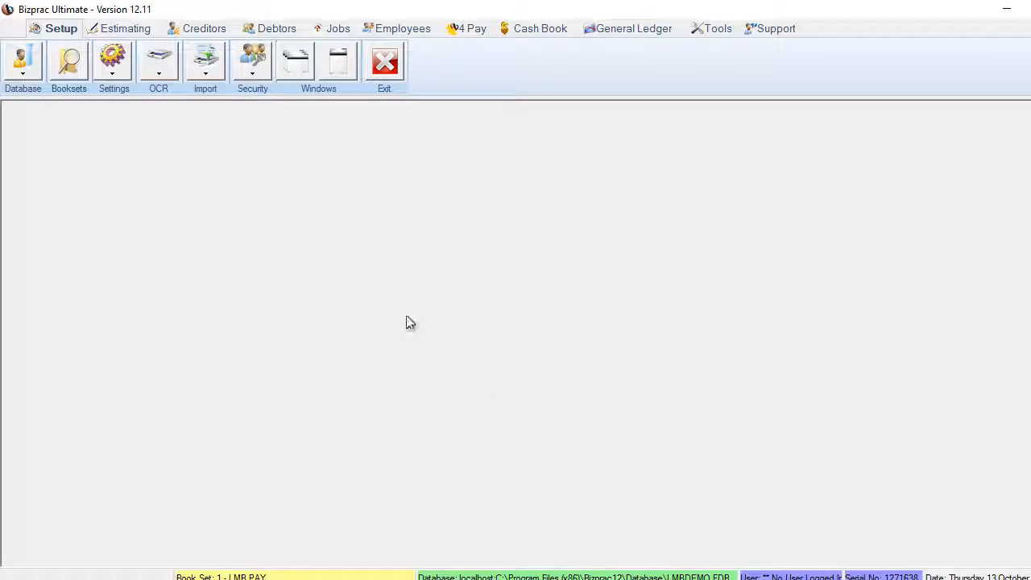
{"action": "left_click", "coordinate": [112, 71]}
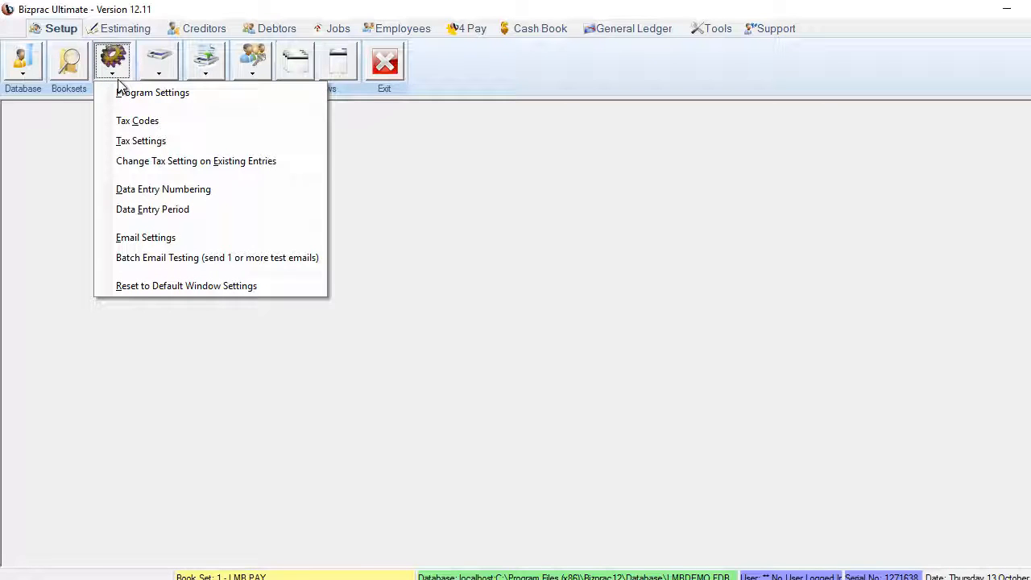
{"action": "left_click", "coordinate": [133, 141]}
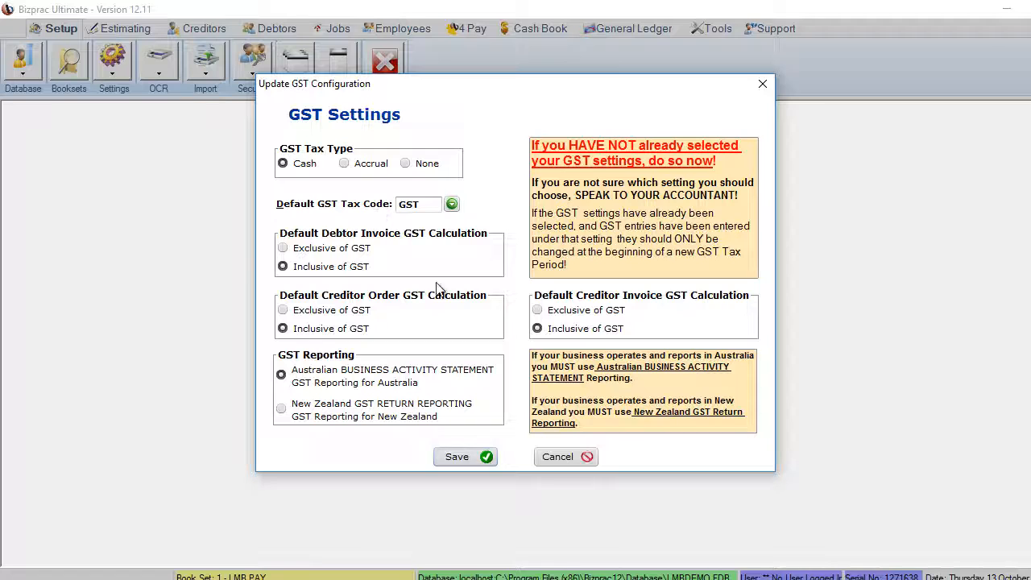
{"action": "left_click", "coordinate": [568, 457]}
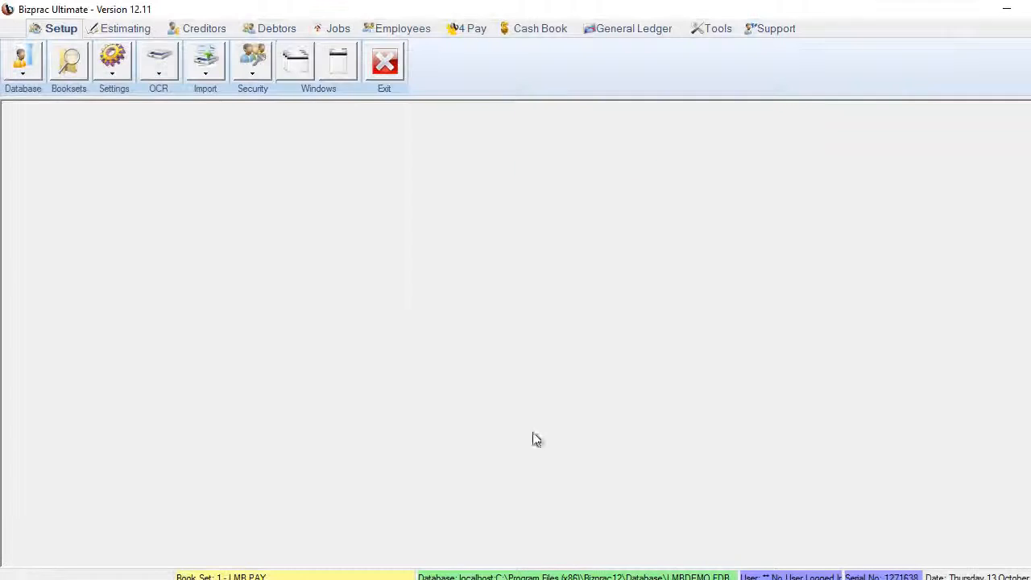
Read the warning of the Change Tax Setting on Existing Entries utility and leave it without proceeding
{"action": "left_click", "coordinate": [116, 83]}
{"action": "left_click", "coordinate": [127, 164]}
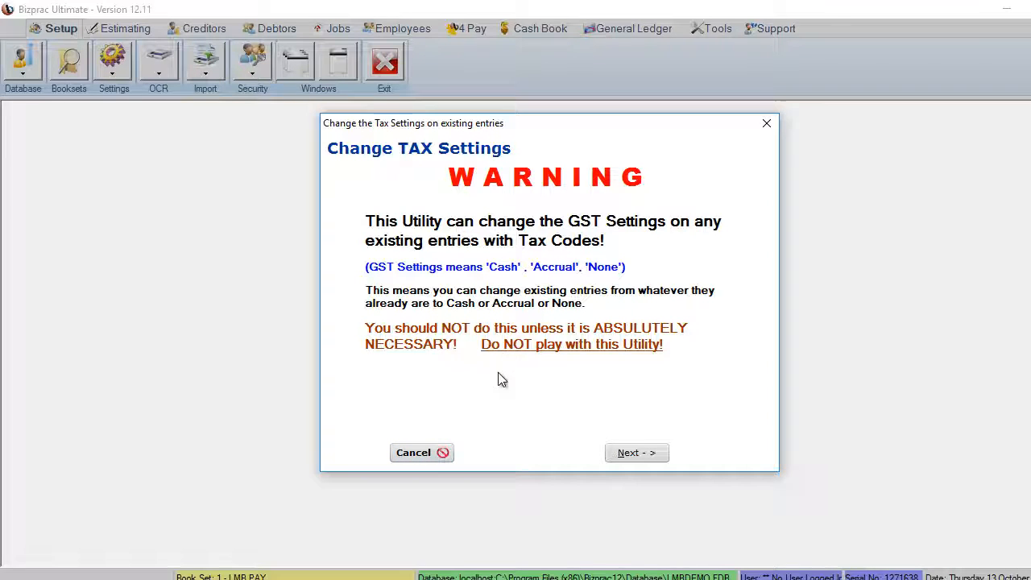
{"action": "left_click", "coordinate": [435, 453]}
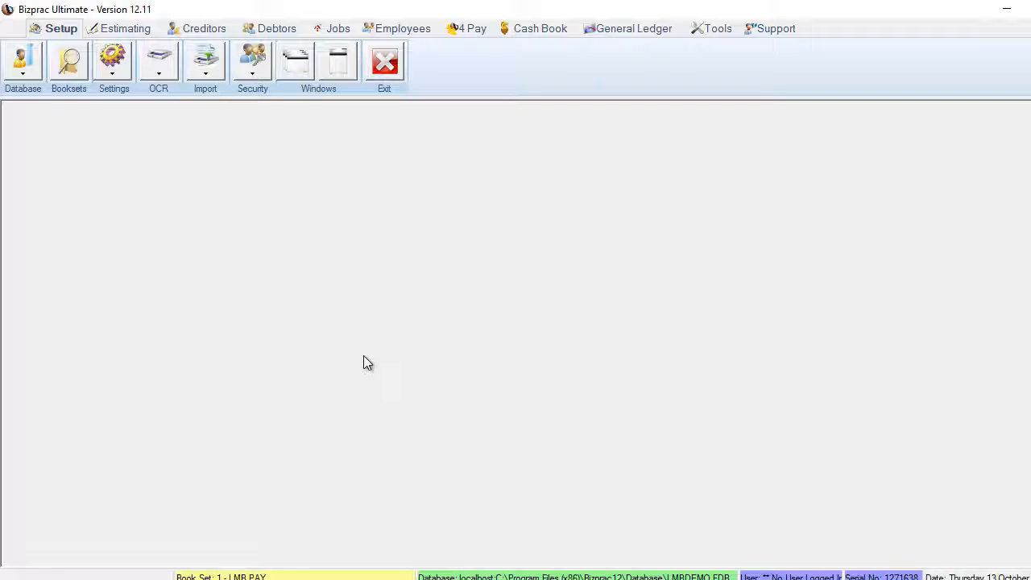
Try All Months and Selected Month Only for the data entry period, and settle on Forward from Selected Month
{"action": "left_click", "coordinate": [111, 80]}
{"action": "left_click", "coordinate": [148, 209]}
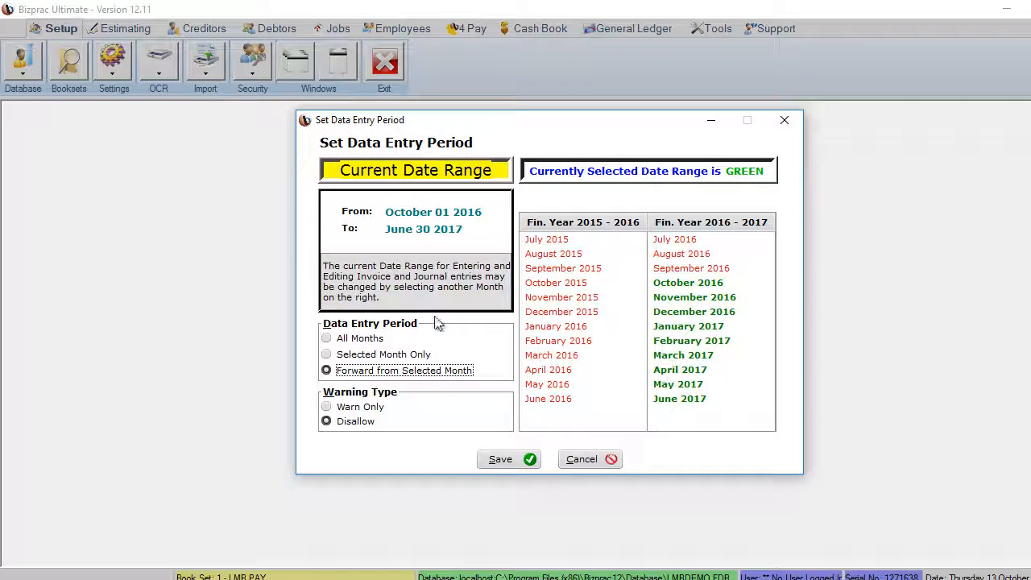
{"action": "left_click", "coordinate": [359, 340]}
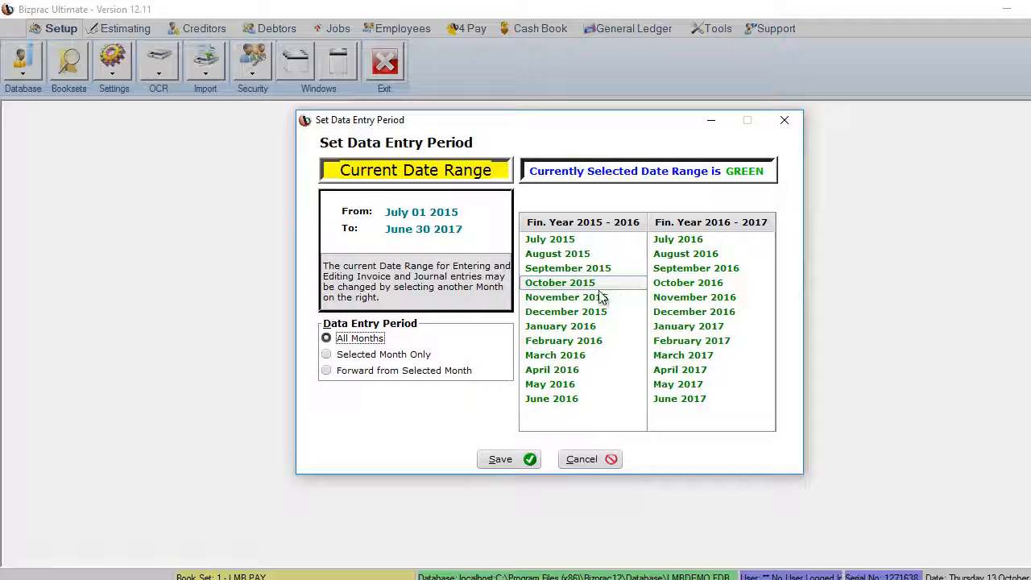
{"action": "left_click", "coordinate": [329, 355]}
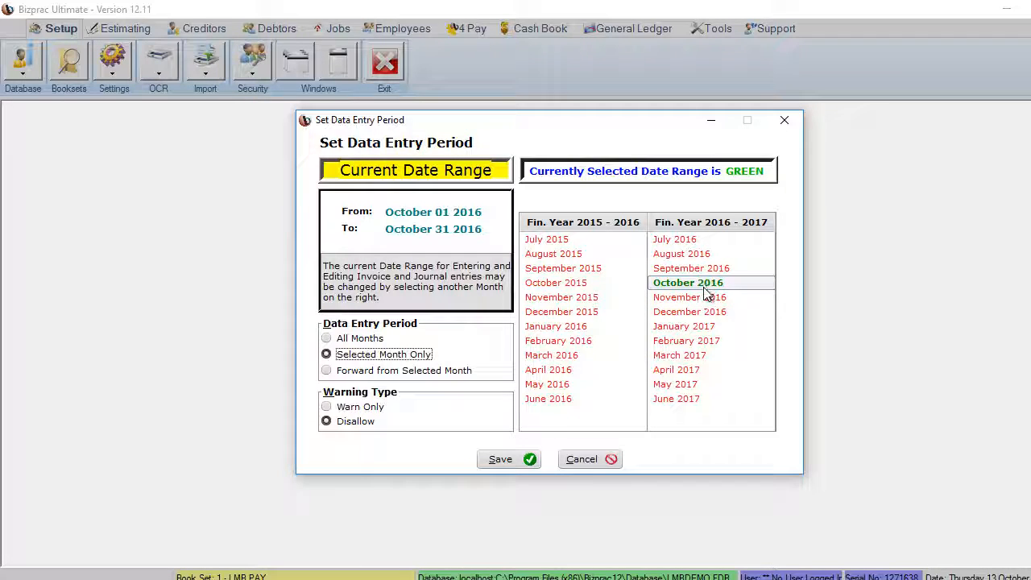
{"action": "left_click", "coordinate": [329, 371]}
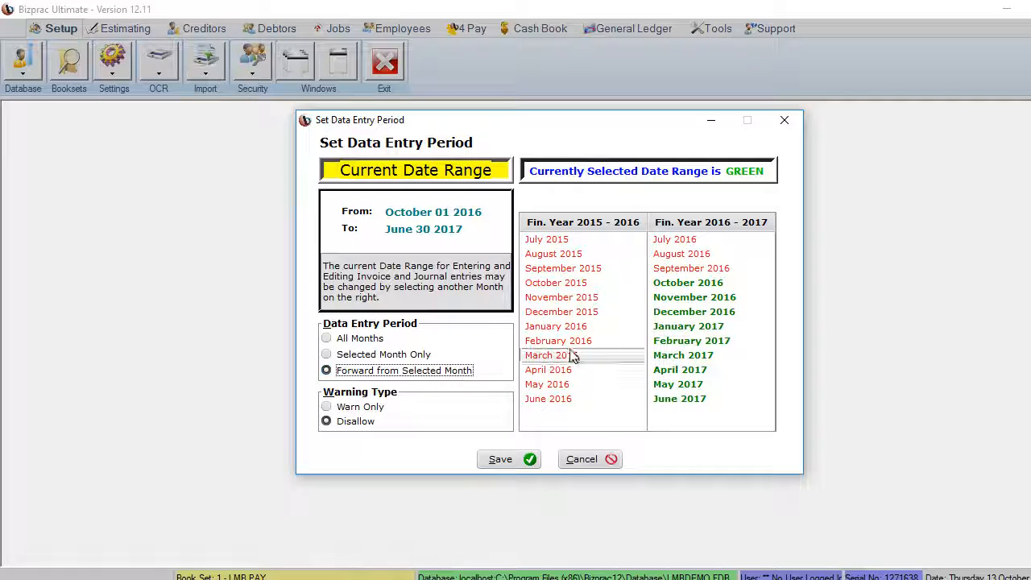
Start the data entry period at July 2016 with the Disallow warning type, and save it
{"action": "left_click", "coordinate": [716, 271]}
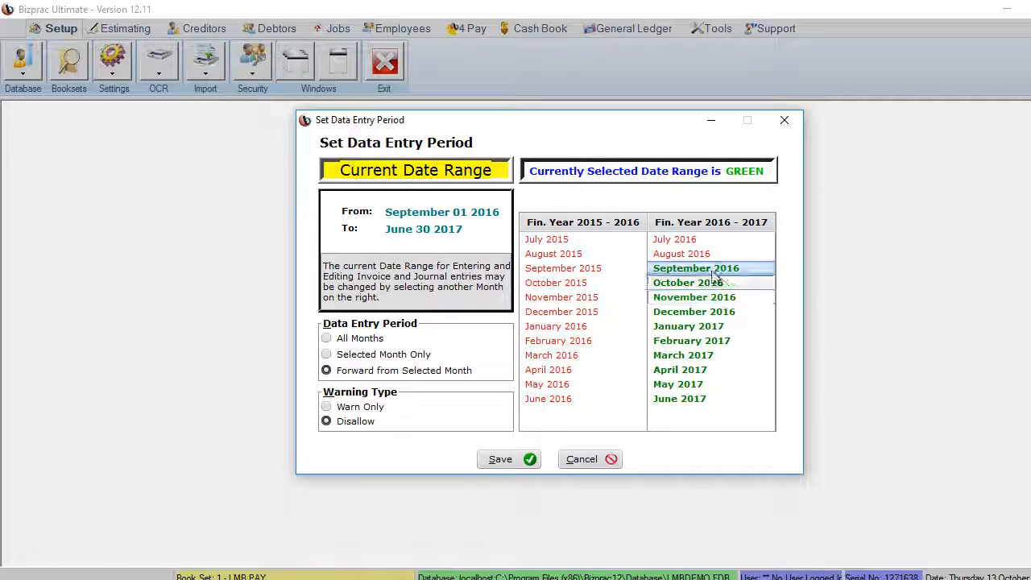
{"action": "left_click", "coordinate": [691, 241]}
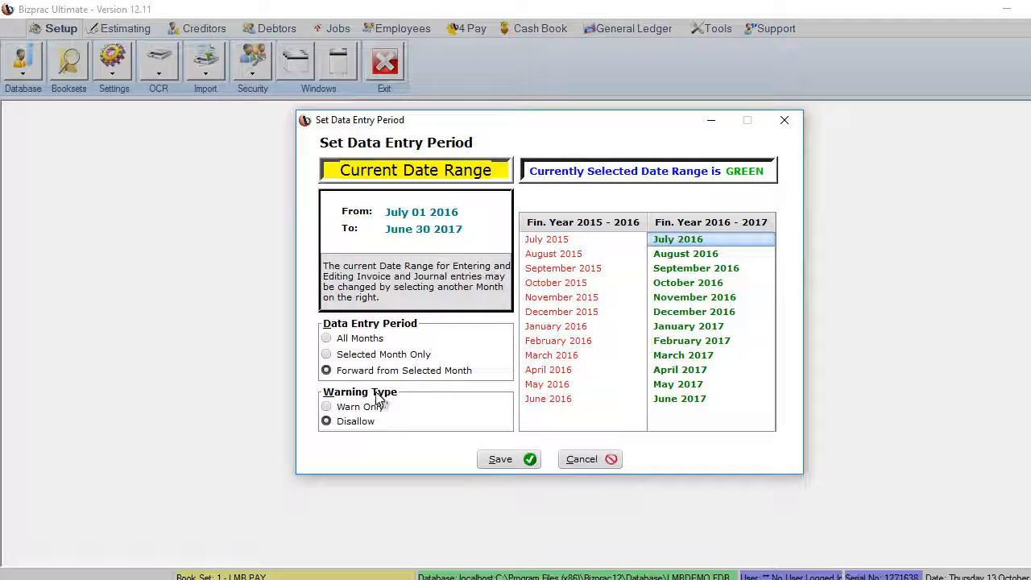
{"action": "left_click", "coordinate": [330, 414]}
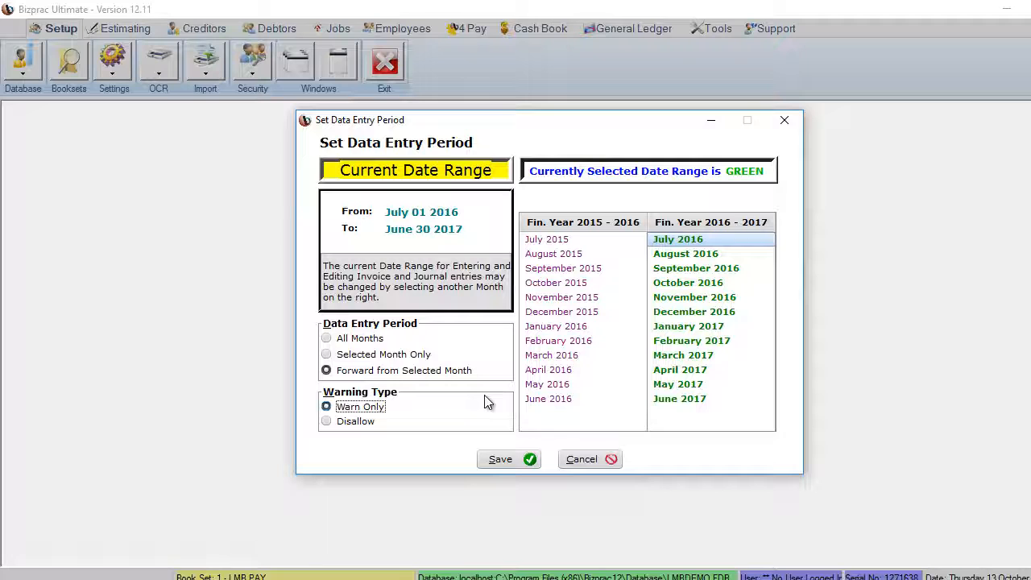
{"action": "left_click", "coordinate": [326, 421]}
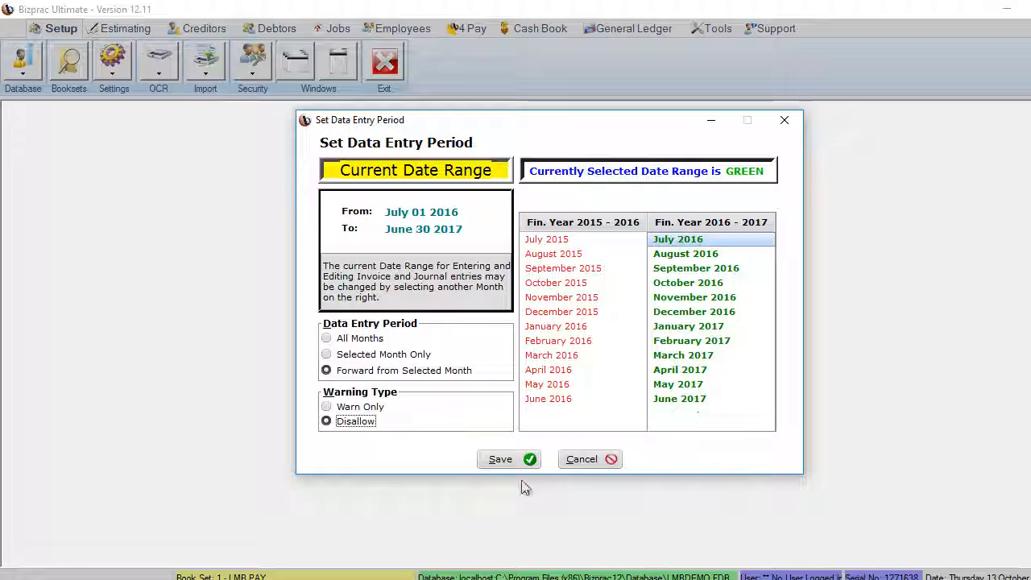
{"action": "left_click", "coordinate": [508, 460]}
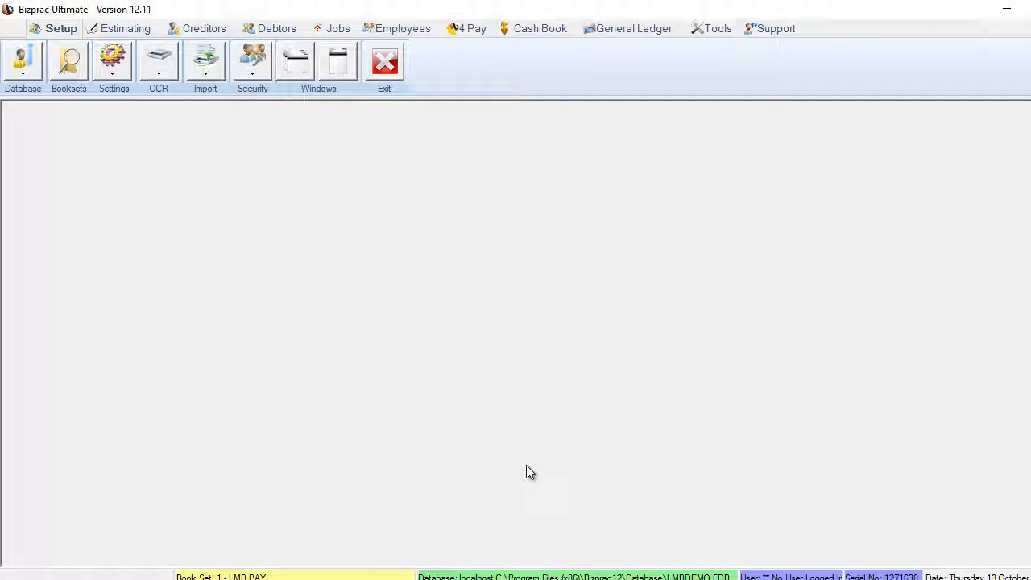